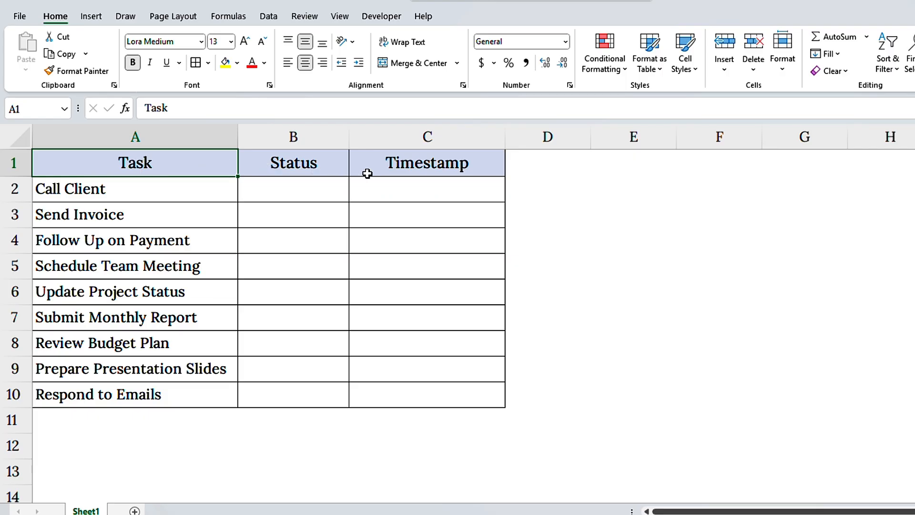
click(367, 169)
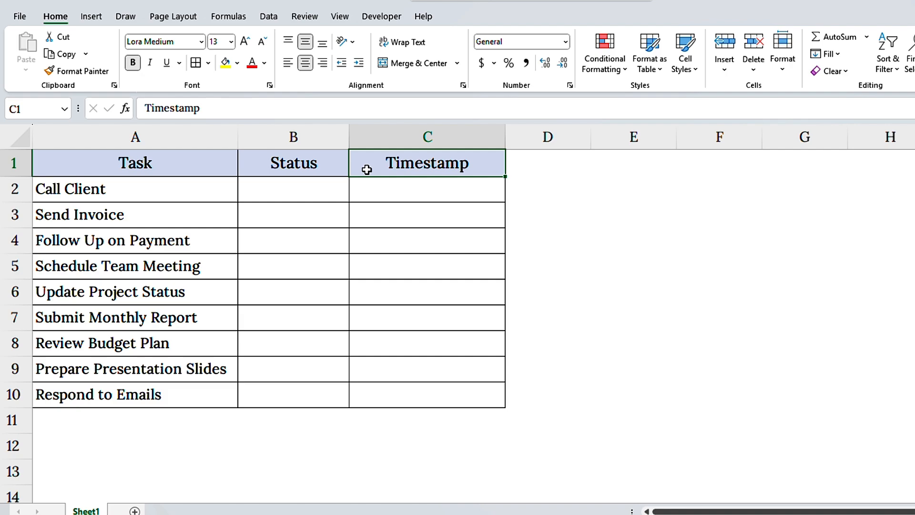
click(312, 144)
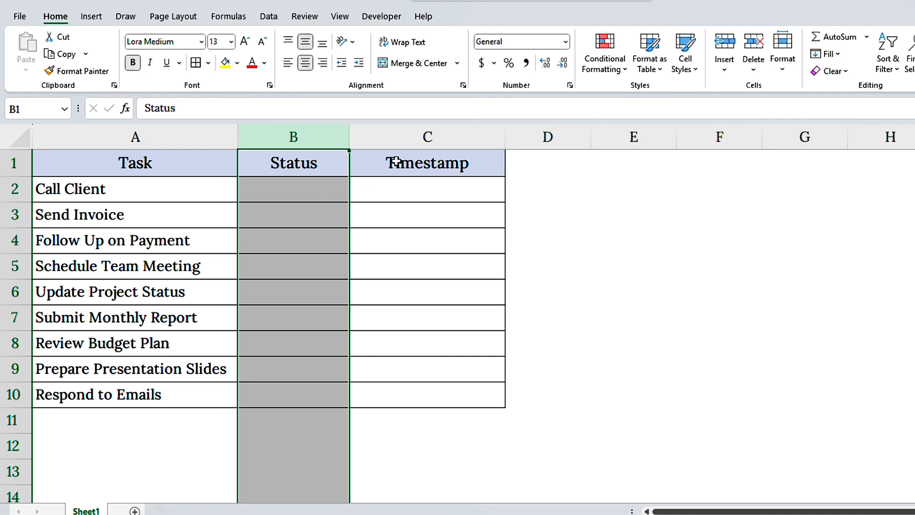
click(430, 137)
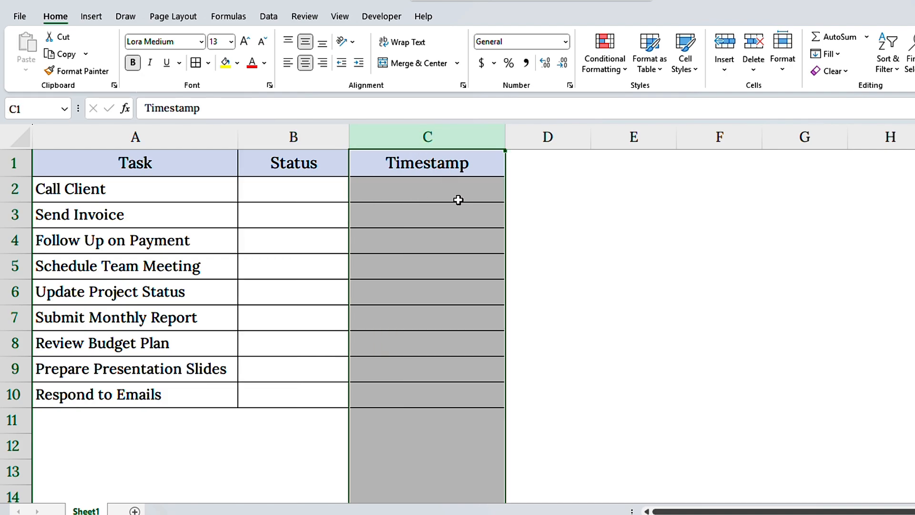
Enable iterative calculation in the formula calculation options.
click(22, 17)
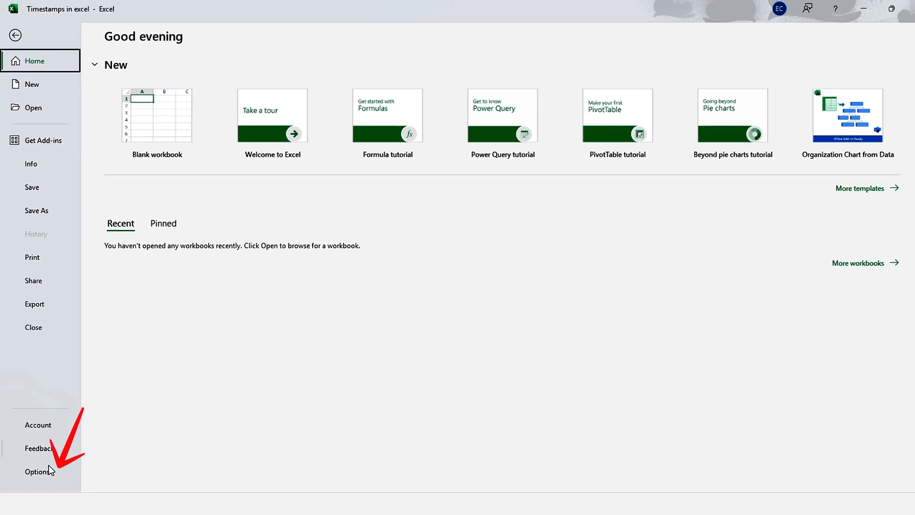
click(54, 512)
click(48, 471)
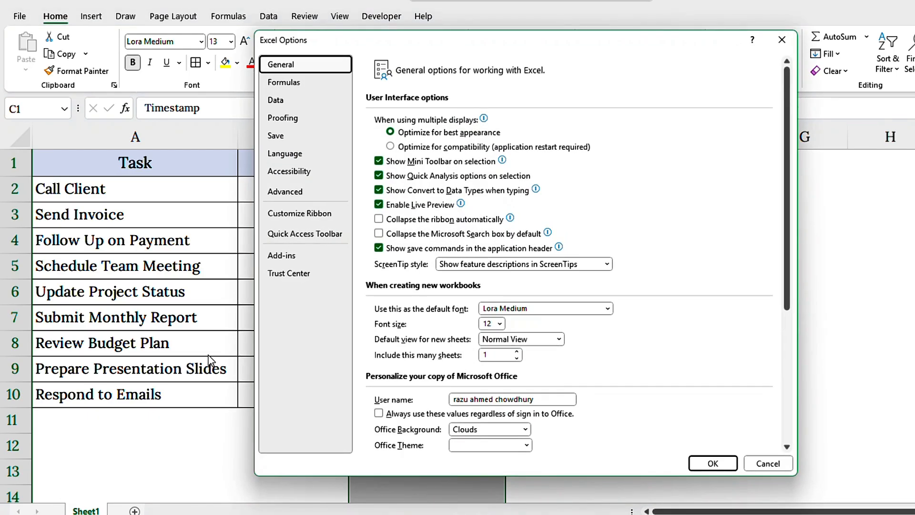
click(307, 85)
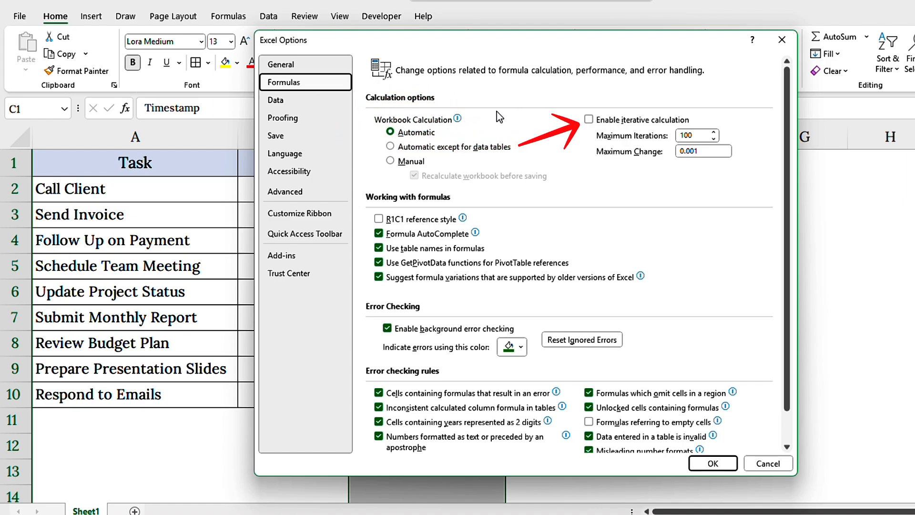
click(596, 122)
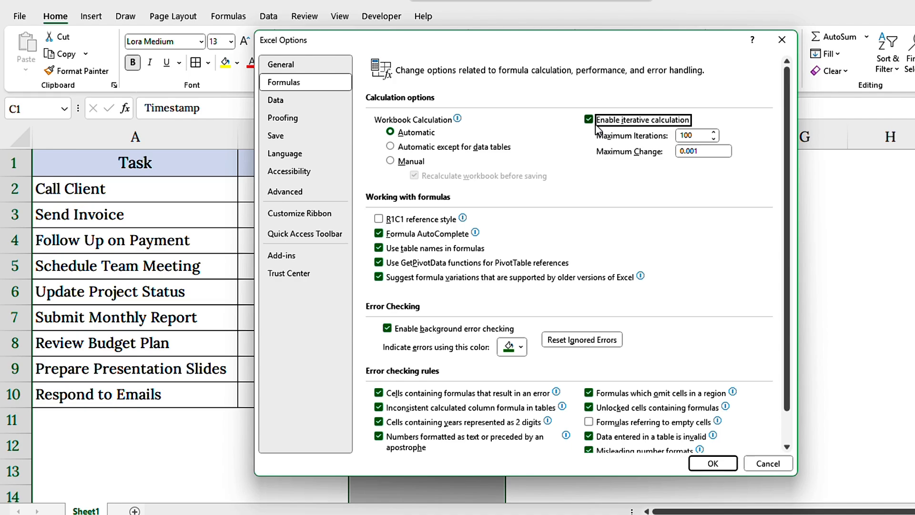
click(713, 463)
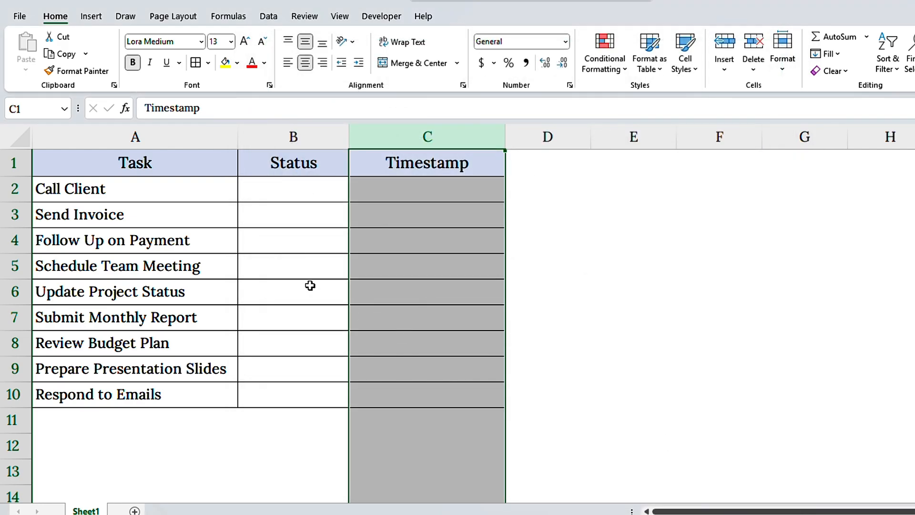
Enter the formula =IF(B2<>"", IF(C2="", NOW(), C2),"") in cell C2 of the Timestamp column.
click(380, 187)
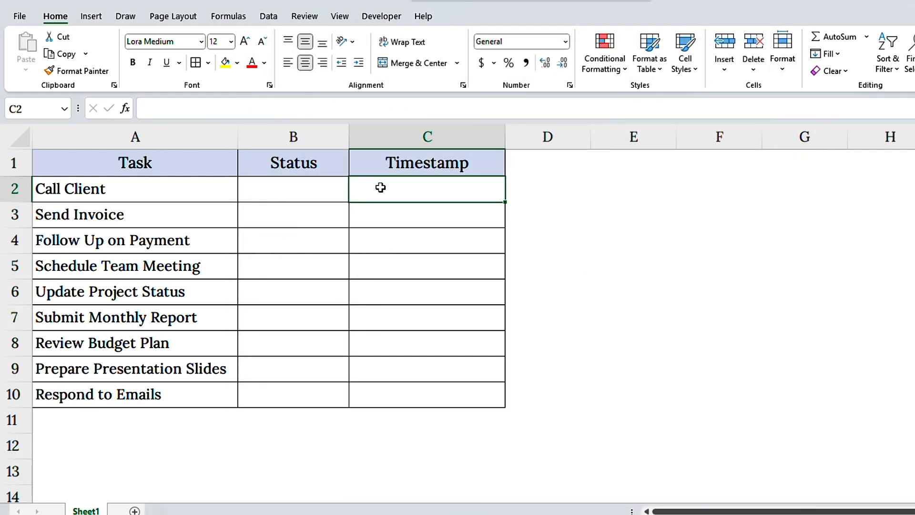
click(263, 107)
text(=)
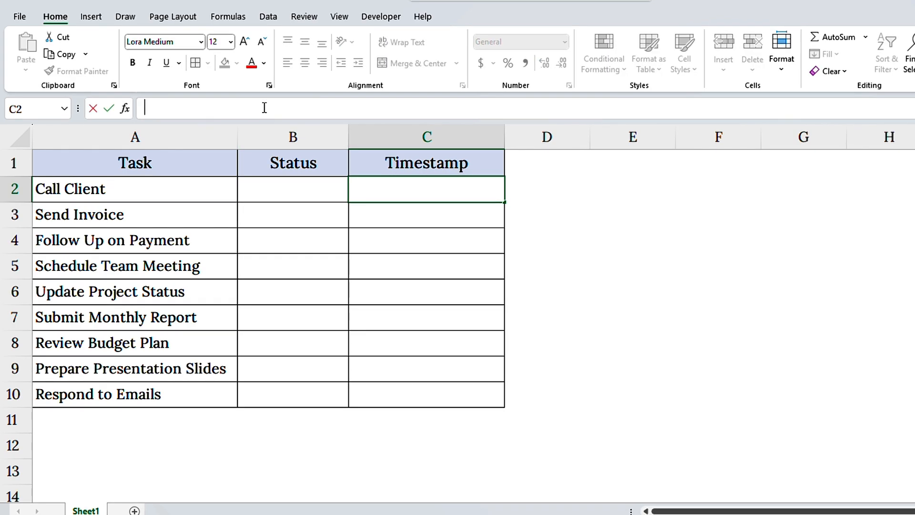
text(IF()
click(294, 193)
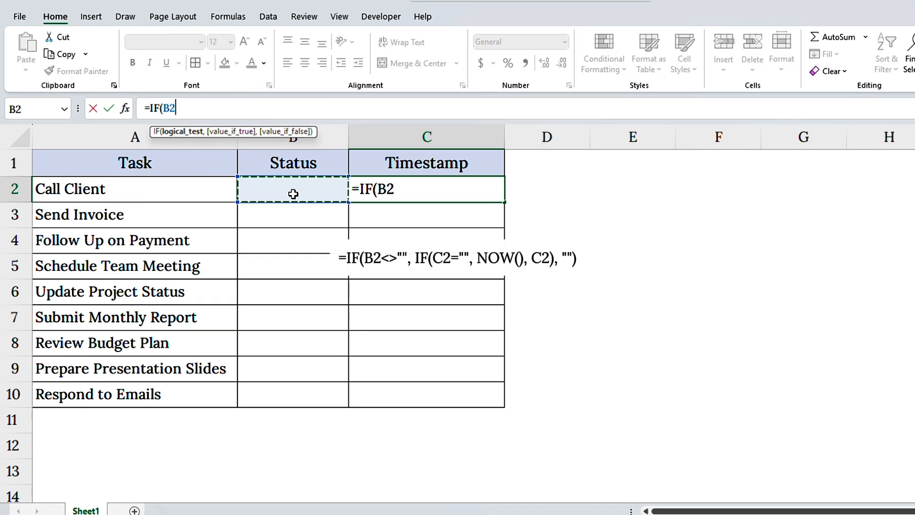
text(<>"", IF)
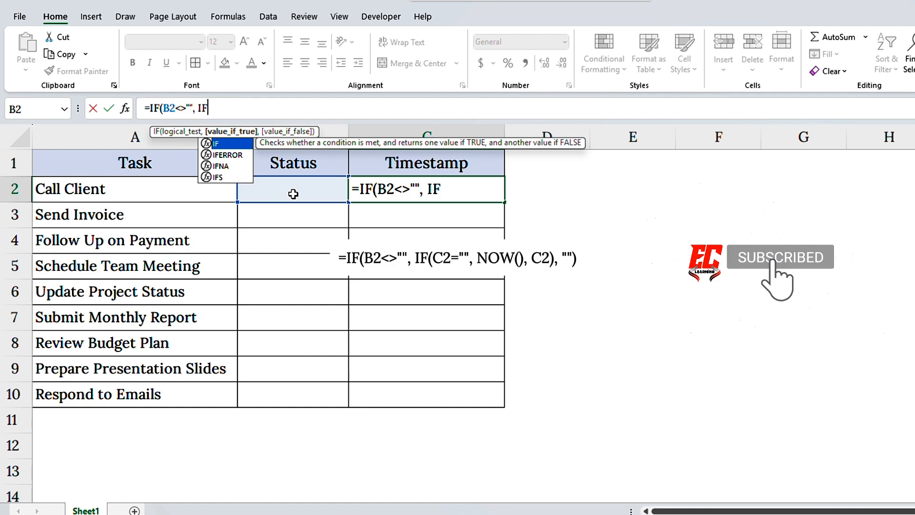
text((C2="",)
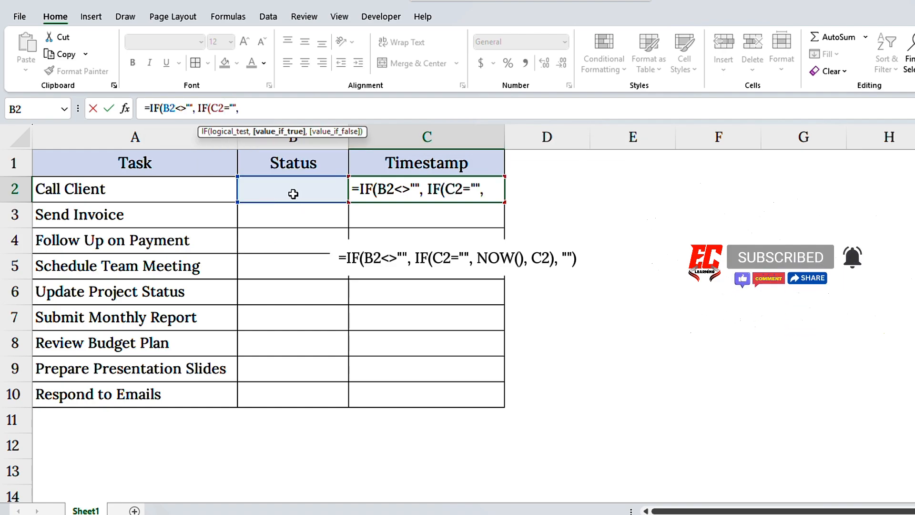
text( NOW(), C2)
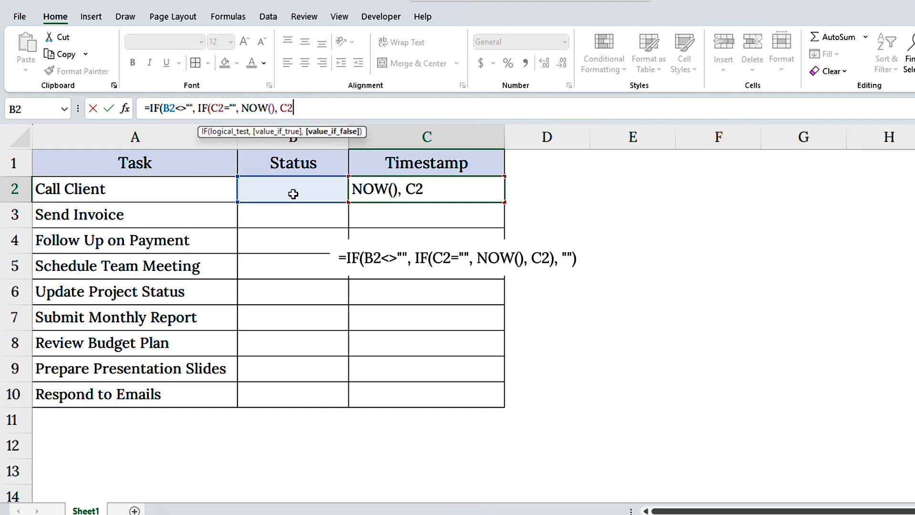
text(),""))
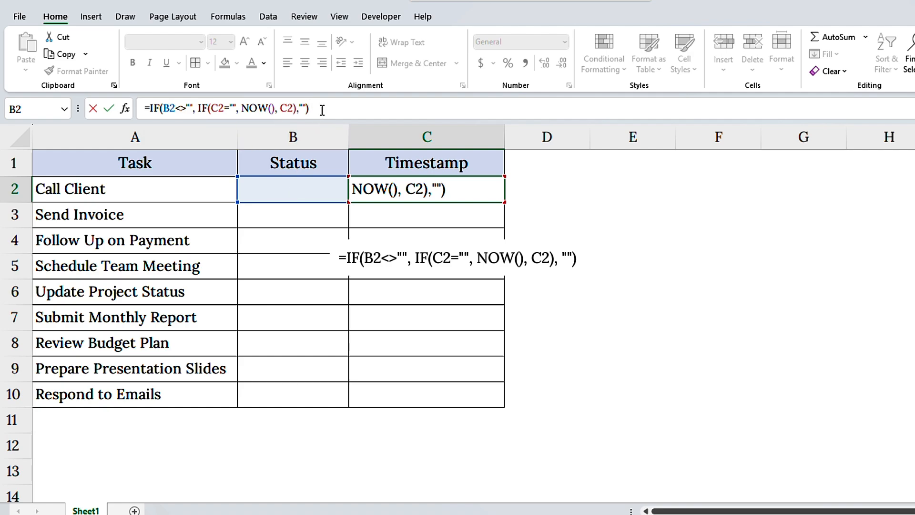
drag(160, 109, 195, 109)
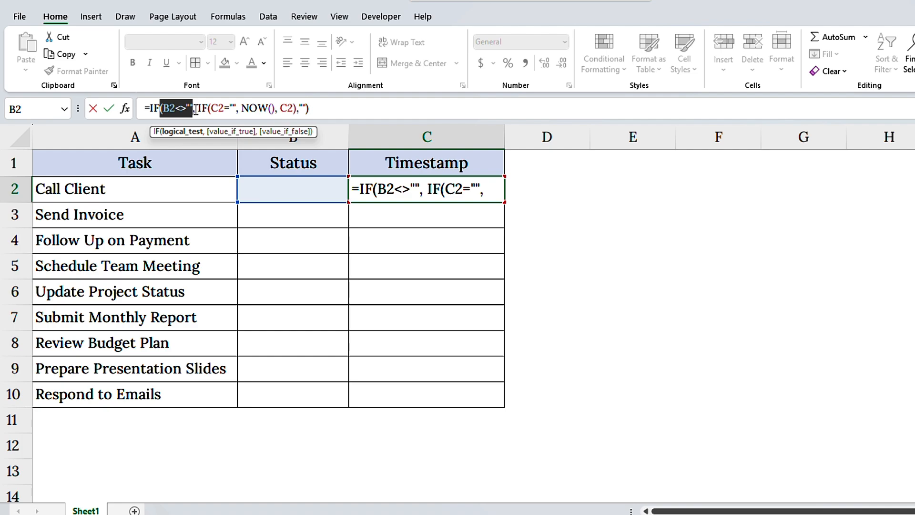
click(199, 109)
drag(199, 108, 236, 109)
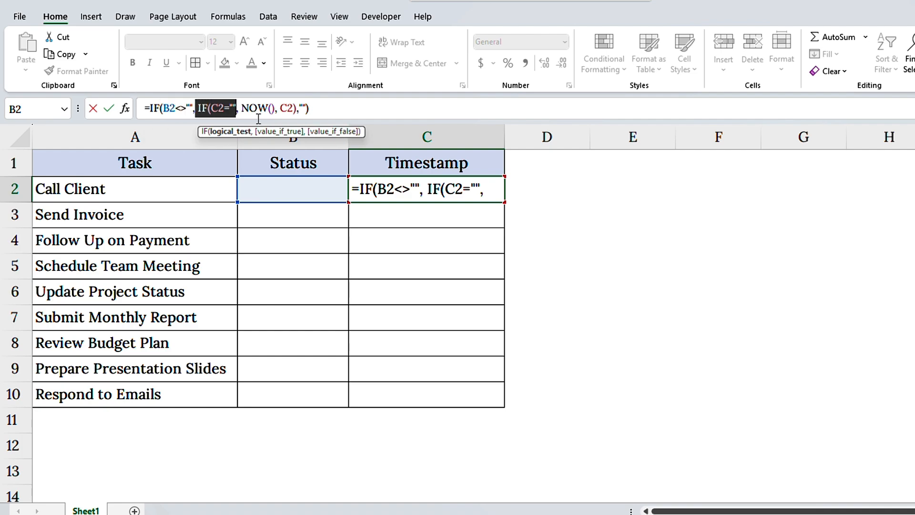
drag(240, 109, 312, 133)
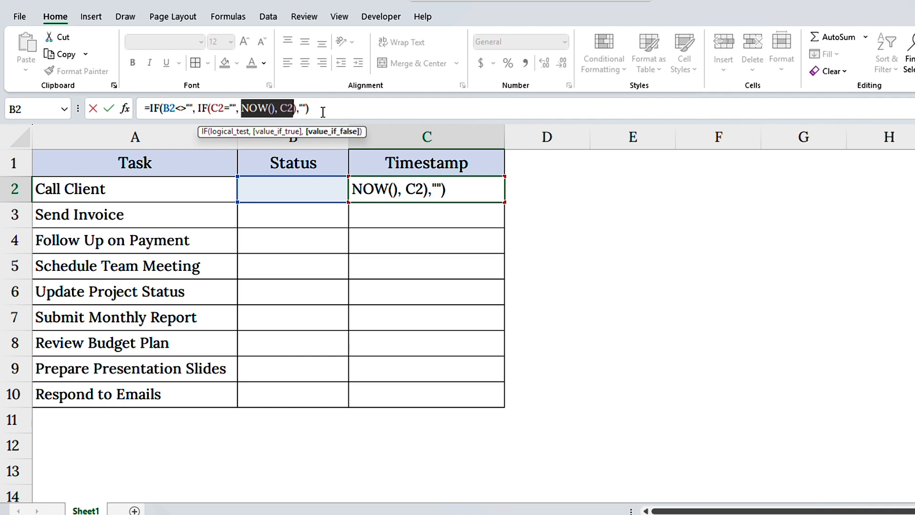
click(322, 112)
key(Return)
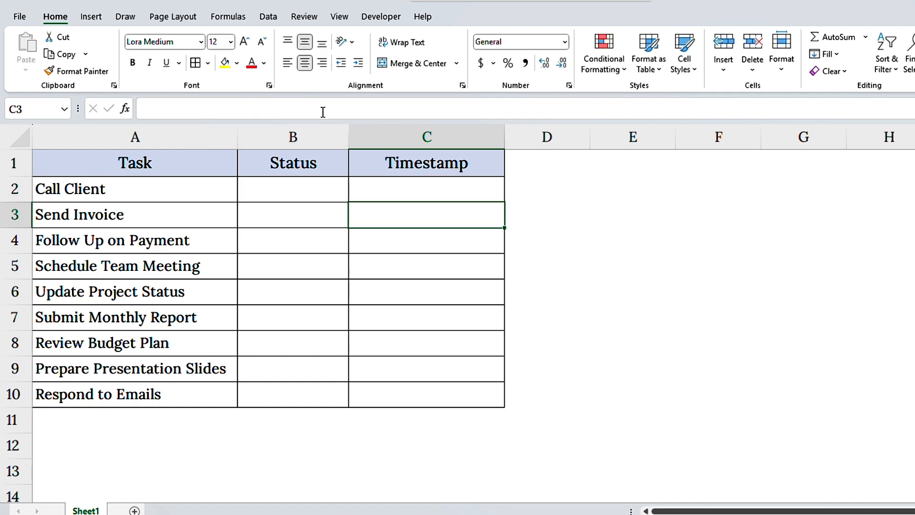
Enter Done as the status of the Call Client task in B2.
click(322, 193)
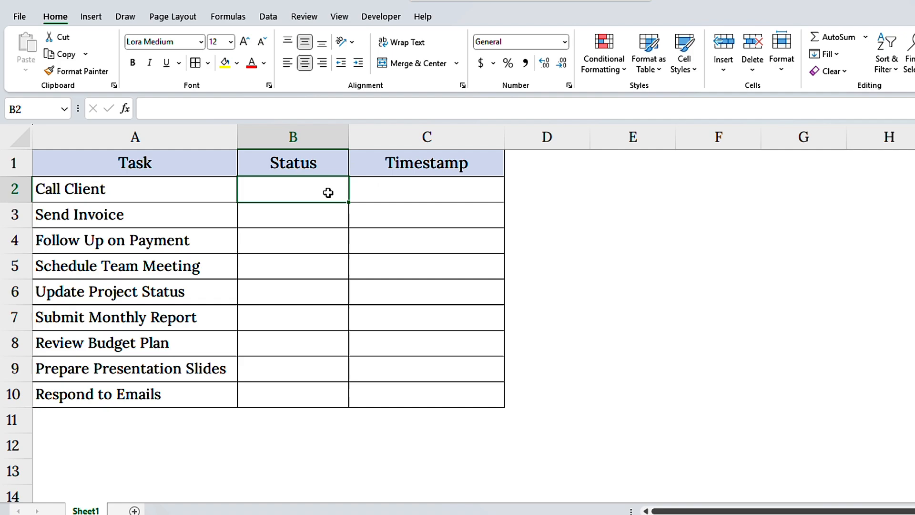
text(Done)
key(Return)
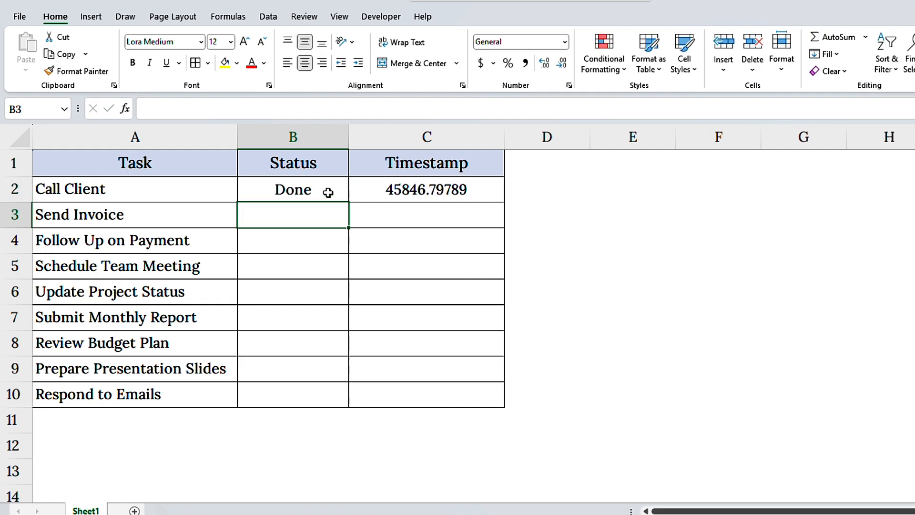
Apply the custom number format d/m/yyyy h:mm AM/PM to C2 and fill its formula down through C10.
click(372, 191)
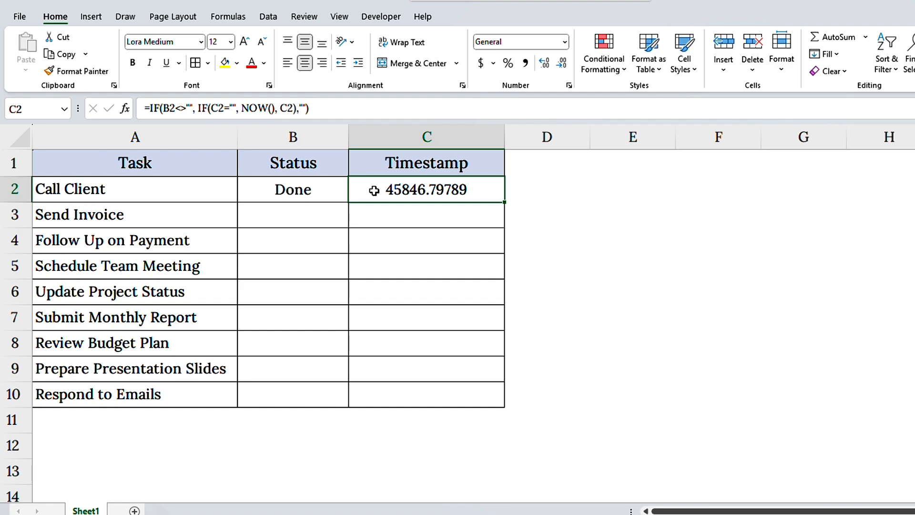
key(ctrl+1)
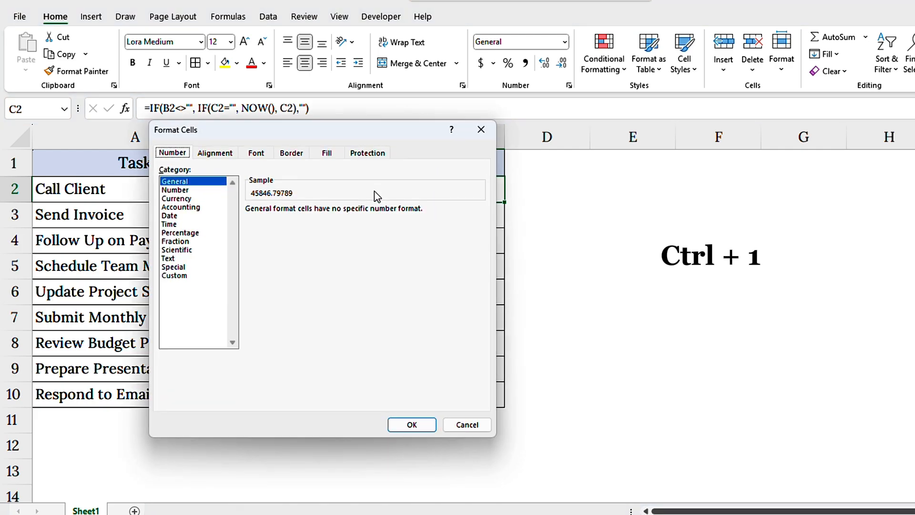
drag(344, 140, 666, 129)
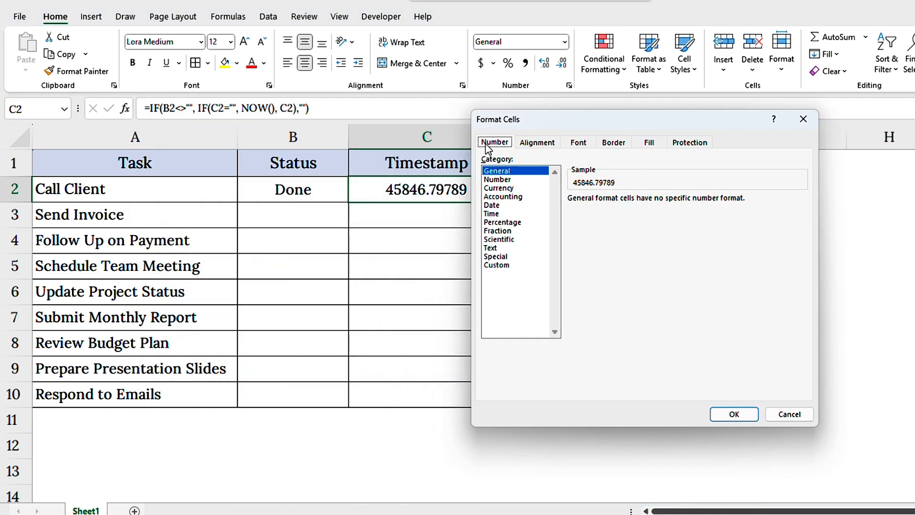
click(498, 264)
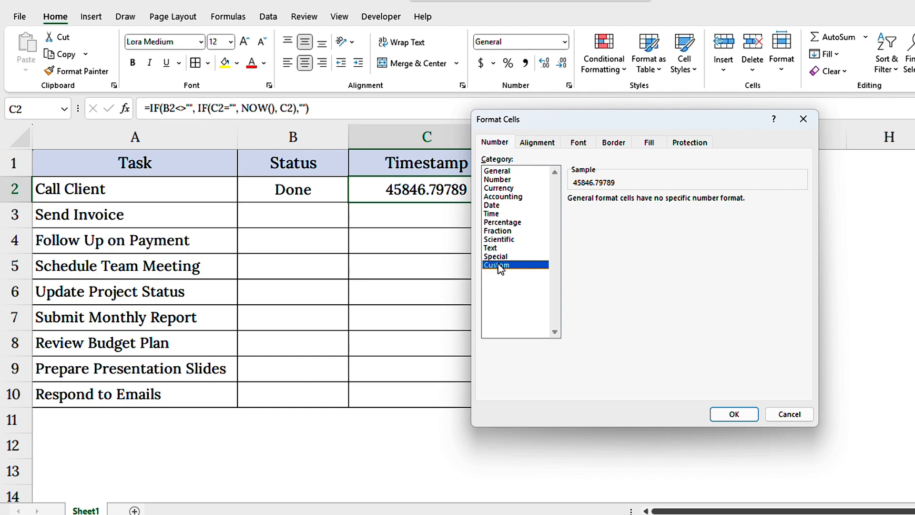
double_click(605, 209)
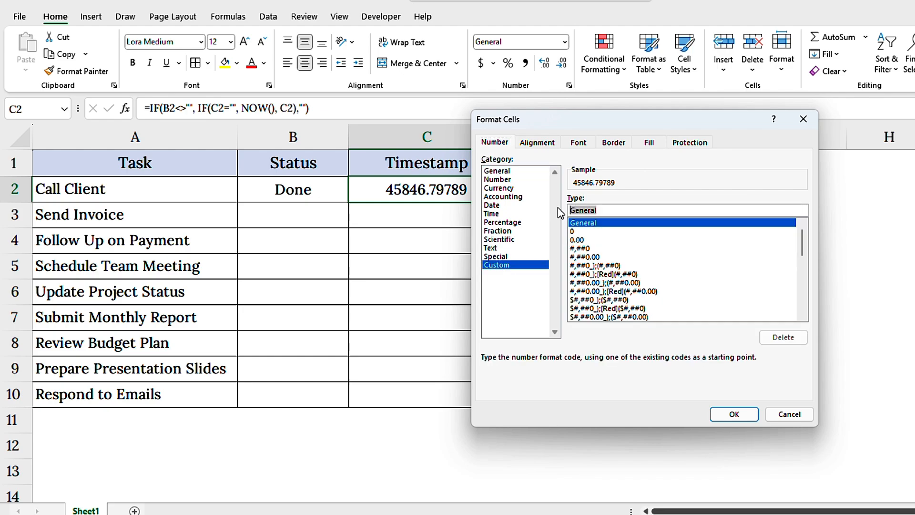
text(d/md)
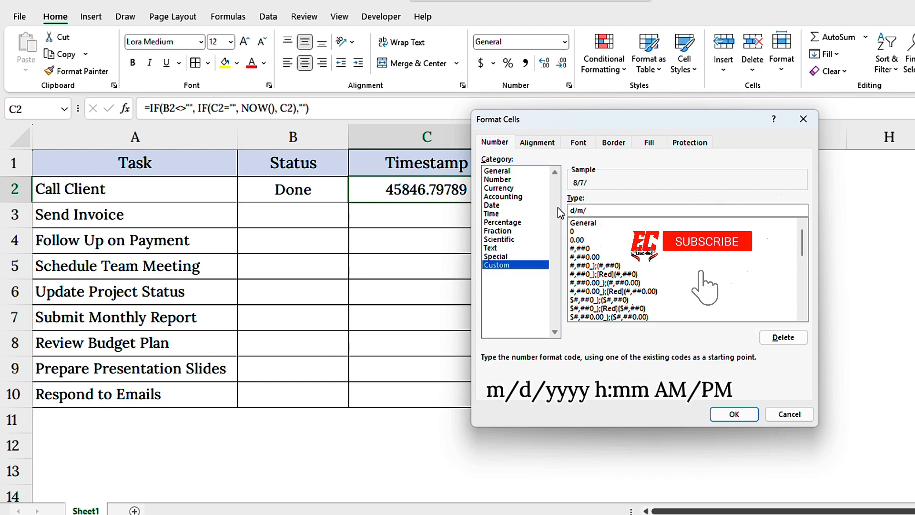
key(BackSpace)
text(/yyyy h)
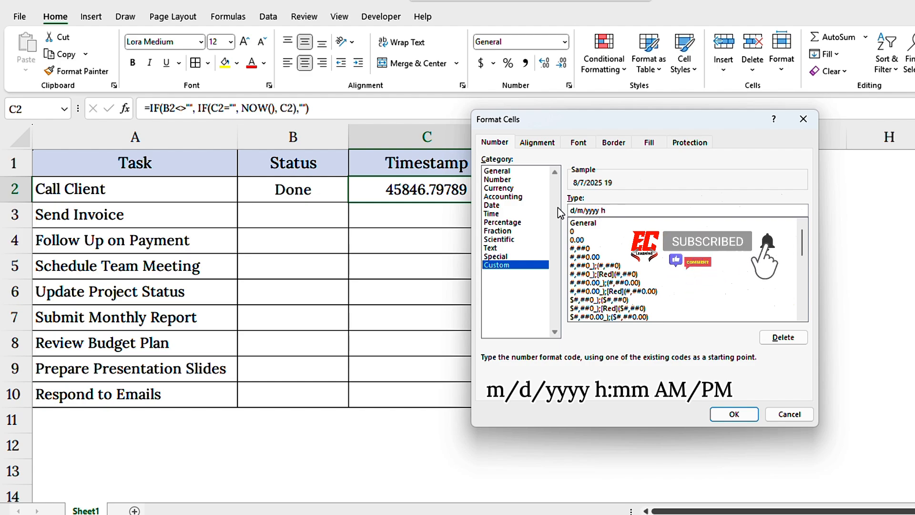
text(:mm AM/PM)
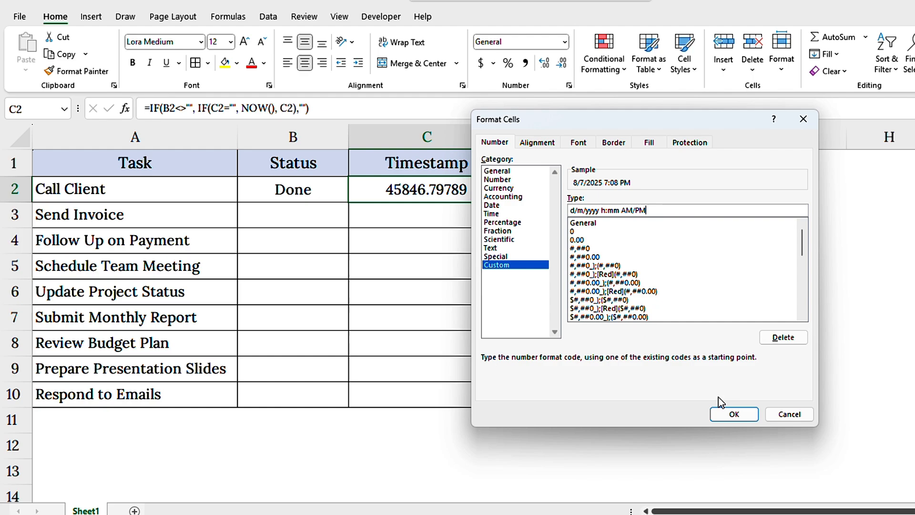
click(734, 414)
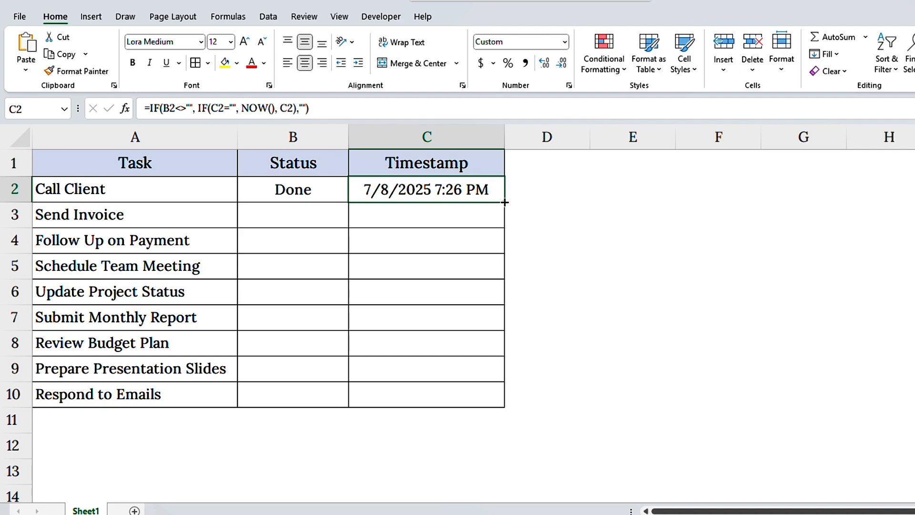
drag(504, 203, 519, 400)
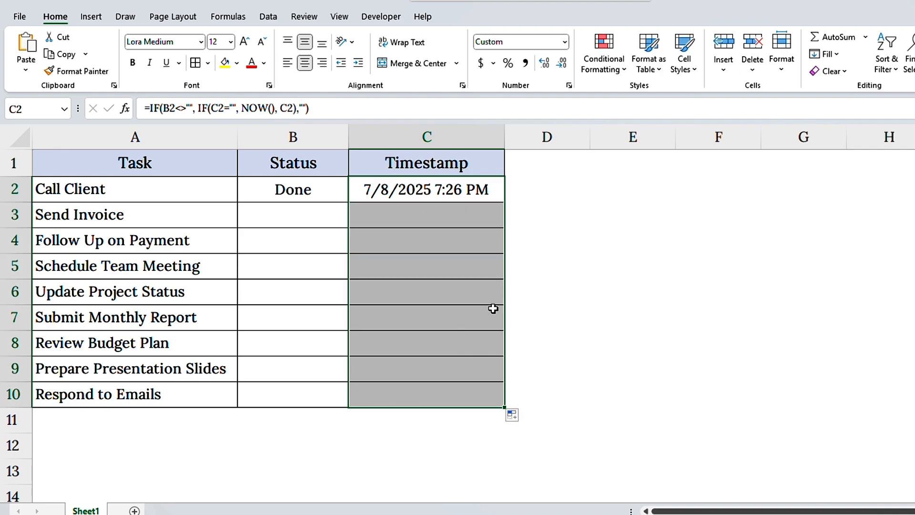
Re-enter Done in B2 as the Call Client status.
click(329, 196)
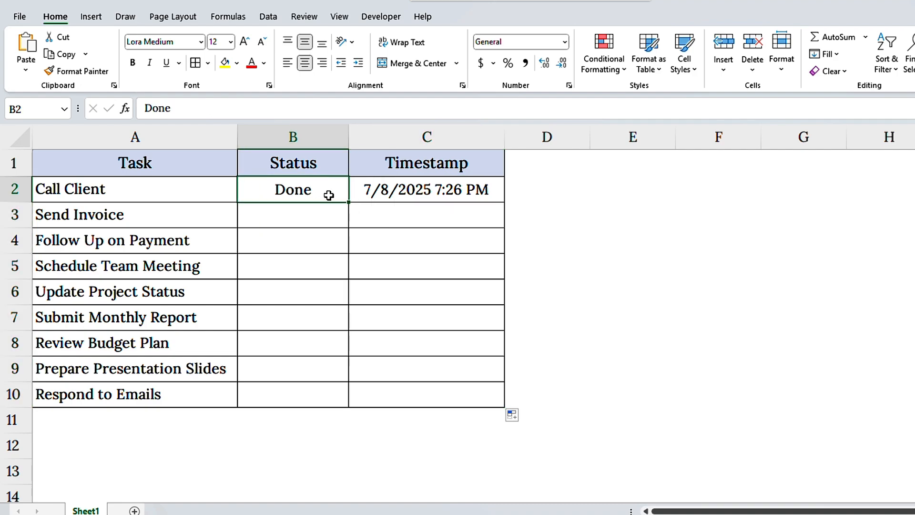
text(Done)
key(Return)
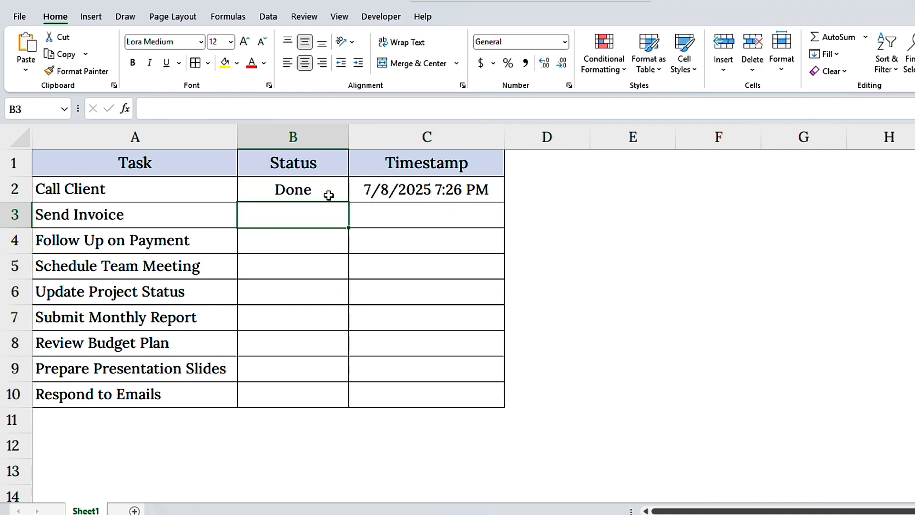
Change the Call Client status in B2 to In Progress.
click(326, 193)
text(In )
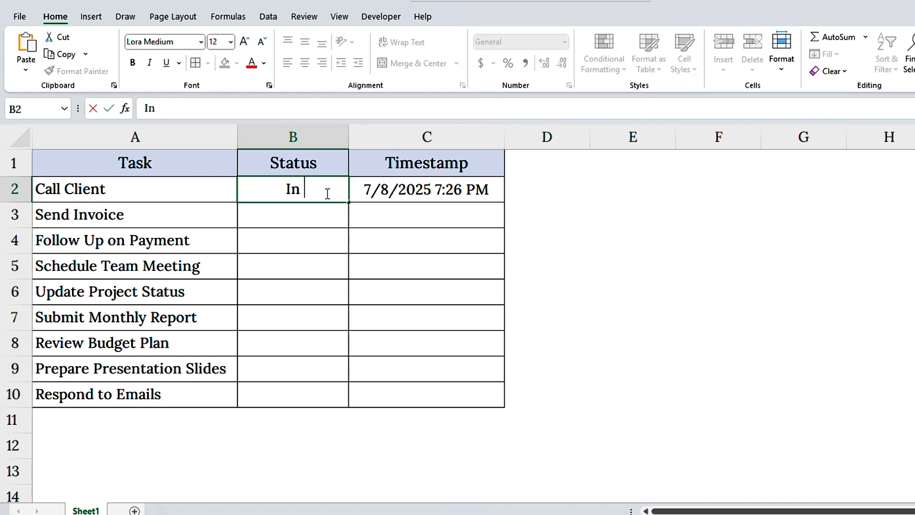
text(Progress)
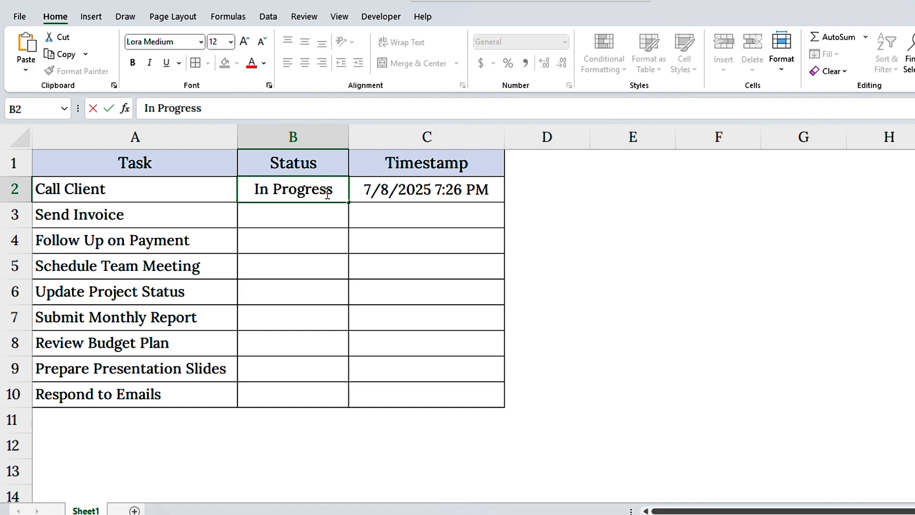
key(Return)
Fill the statuses in B3 through B6 with Done, In Progress, Done and Done.
text(Done)
key(Return)
text(In Progress)
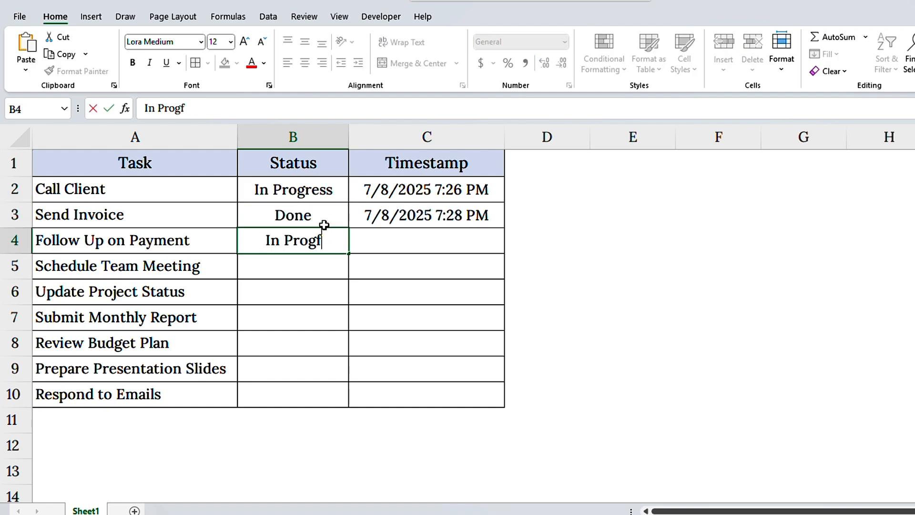
key(Return)
text(Done)
key(Return)
text(Done)
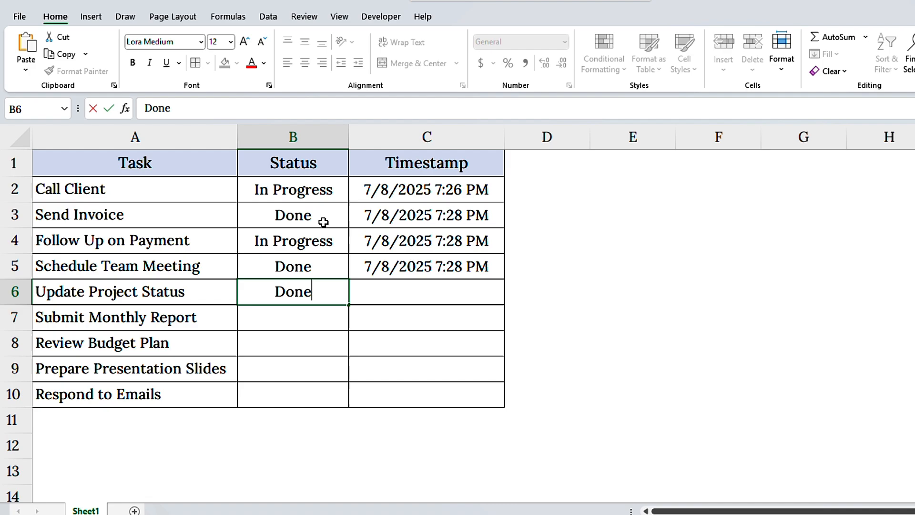
key(Return)
Fill the statuses in B7 through B10 with In Progress, Done, In Progress and Done.
text(In Progress)
key(Return)
text(Done)
key(Return)
text(In Progress)
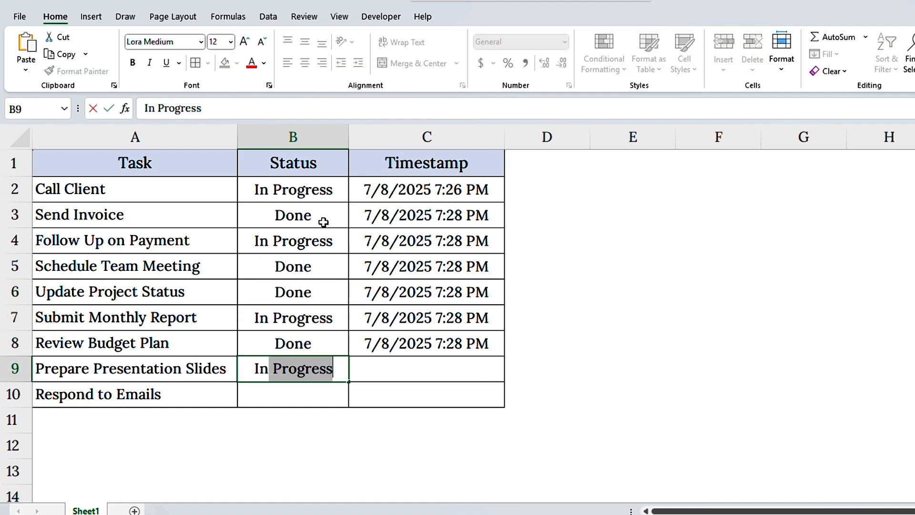
key(Return)
text(Done)
key(Return)
click(332, 173)
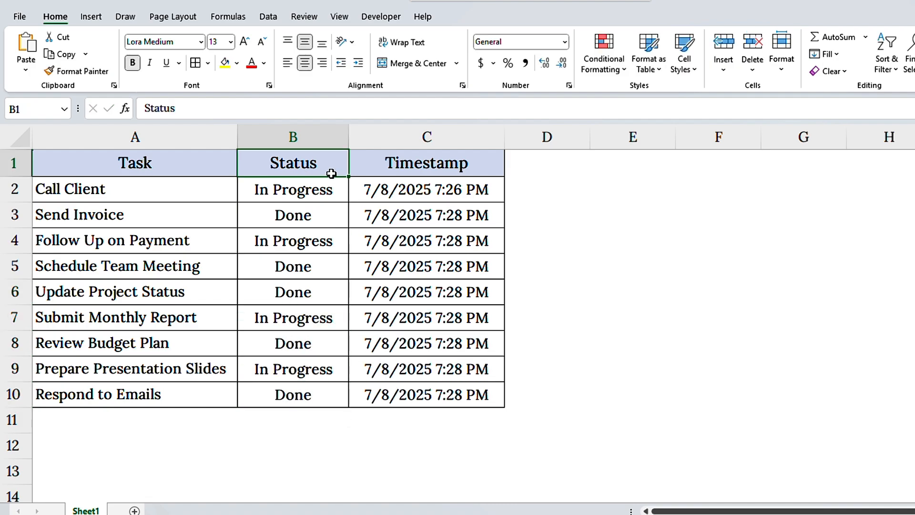